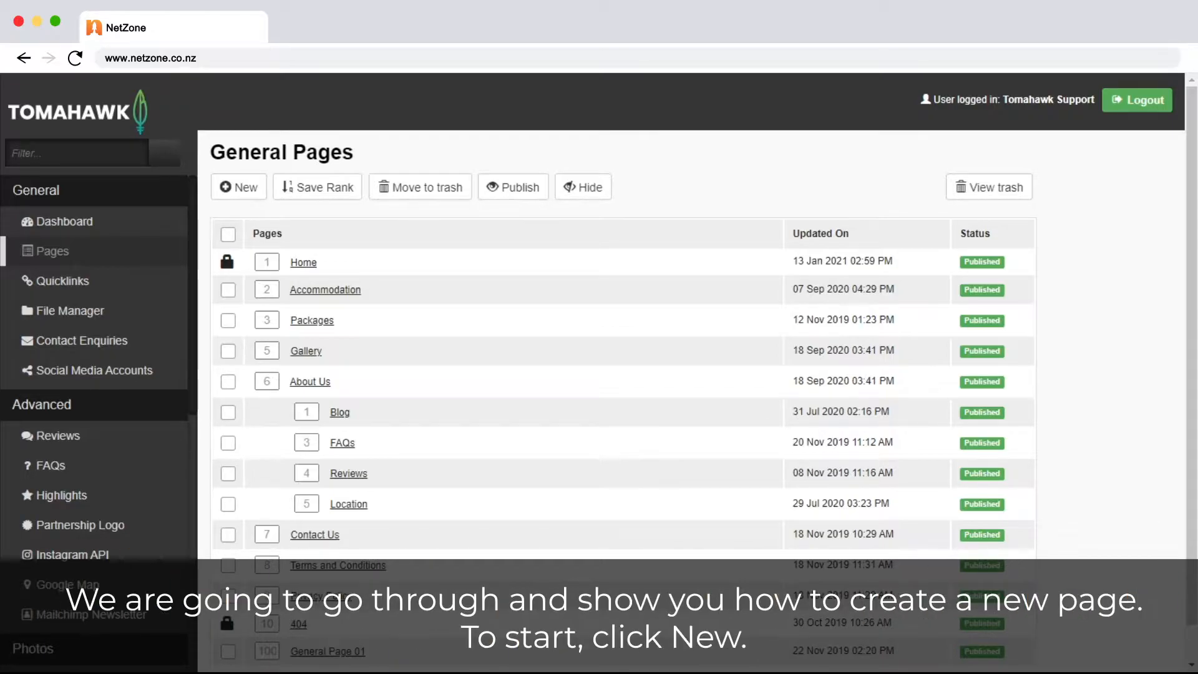
Create a new general page with the heading "General Page" and the introduction "This is a general page"
click(227, 191)
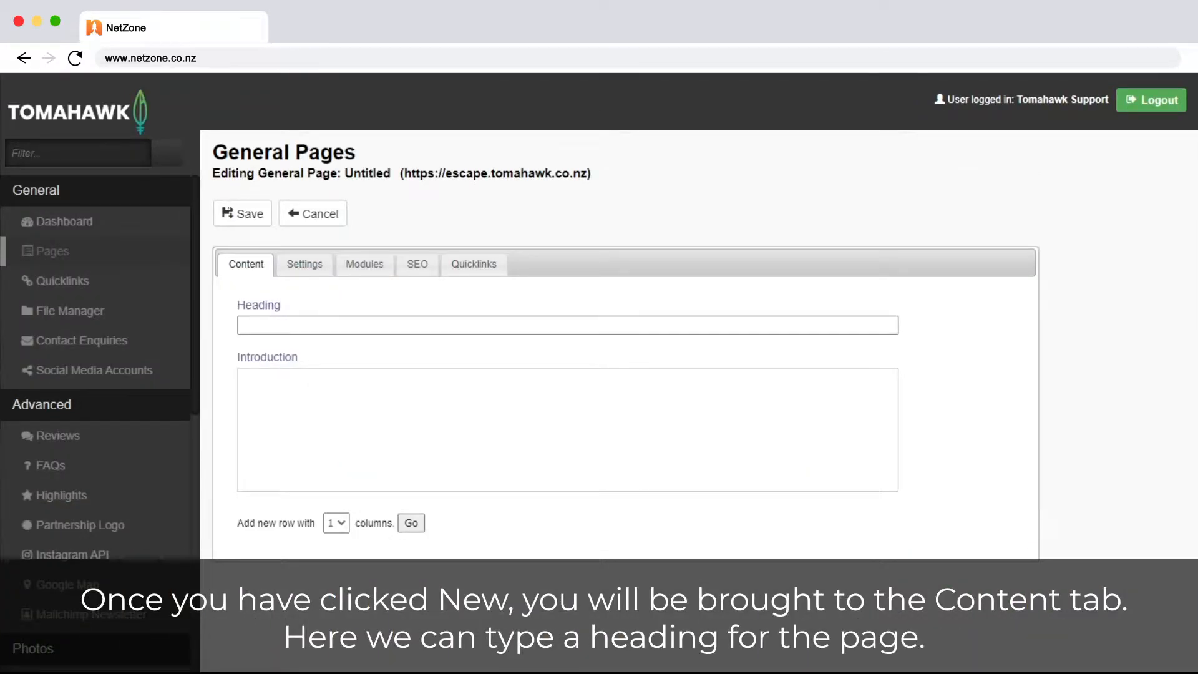
click(605, 325)
text(Gene)
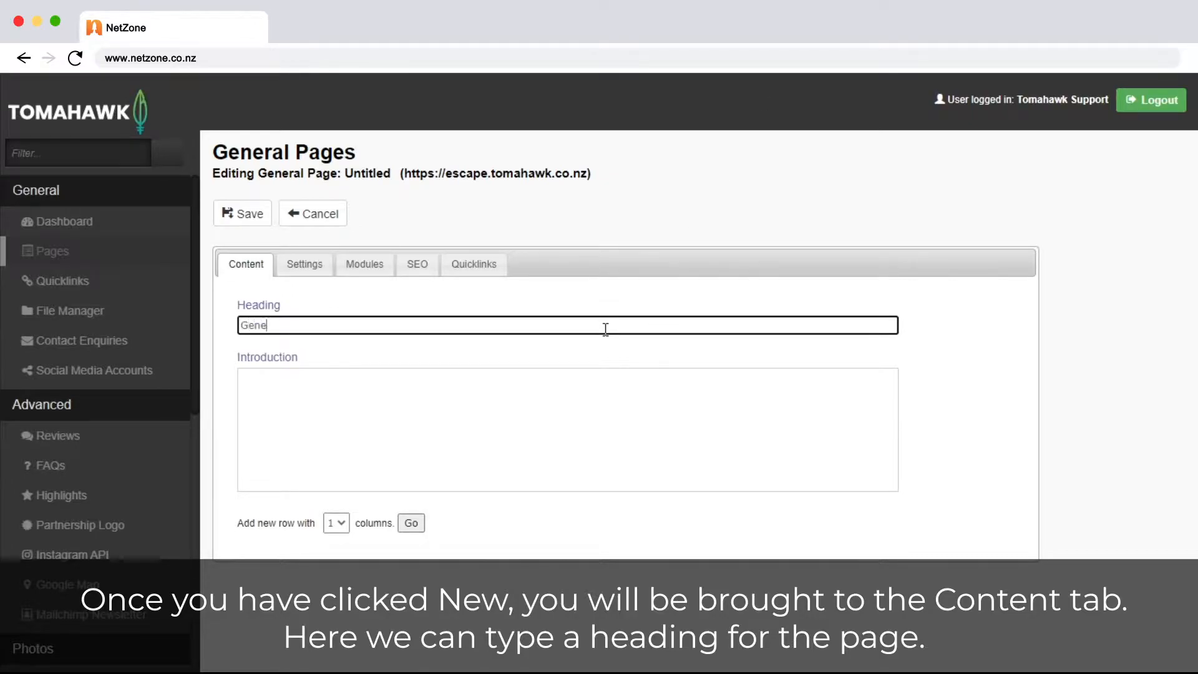
text(ral Page)
click(599, 385)
text(This is a general page)
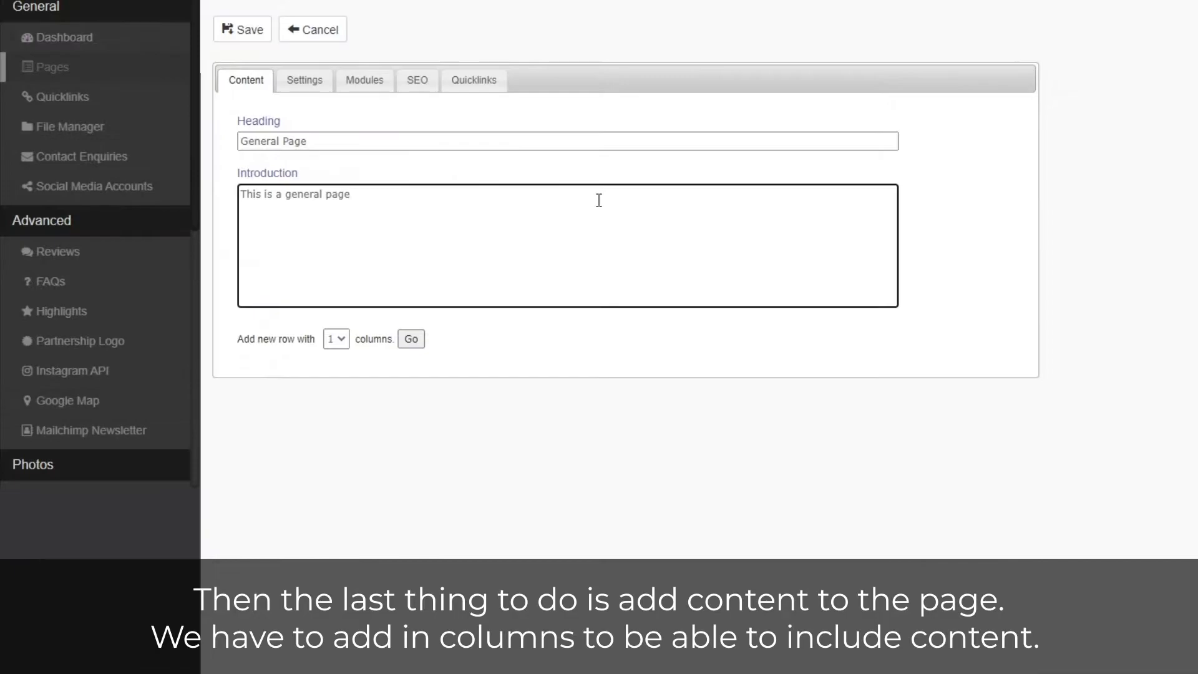
Add a four-column content row and rearrange its columns, placing Column 2 ahead of Column 1
click(347, 343)
click(342, 395)
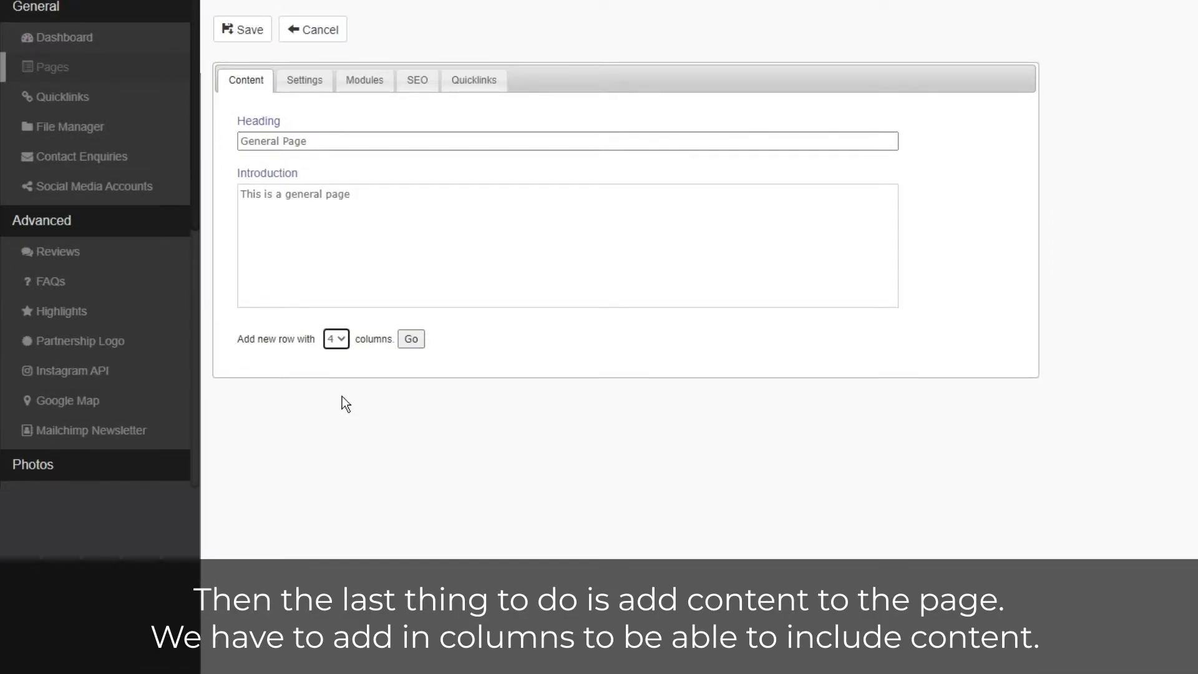
click(419, 343)
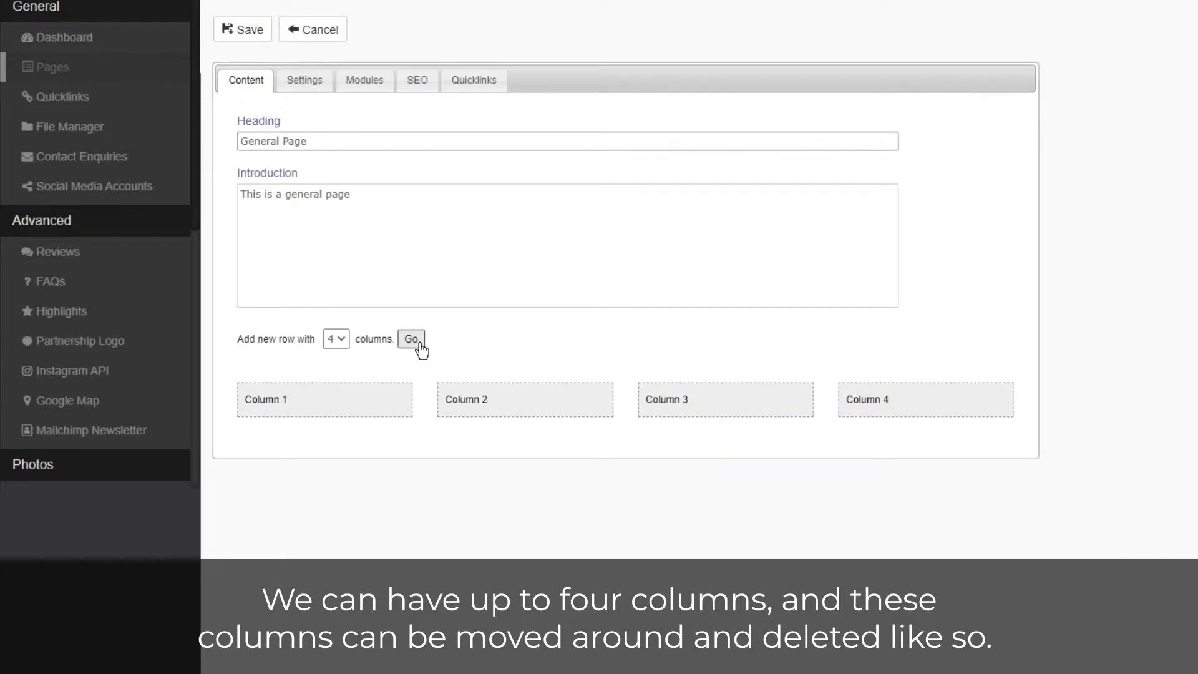
drag(569, 399, 322, 408)
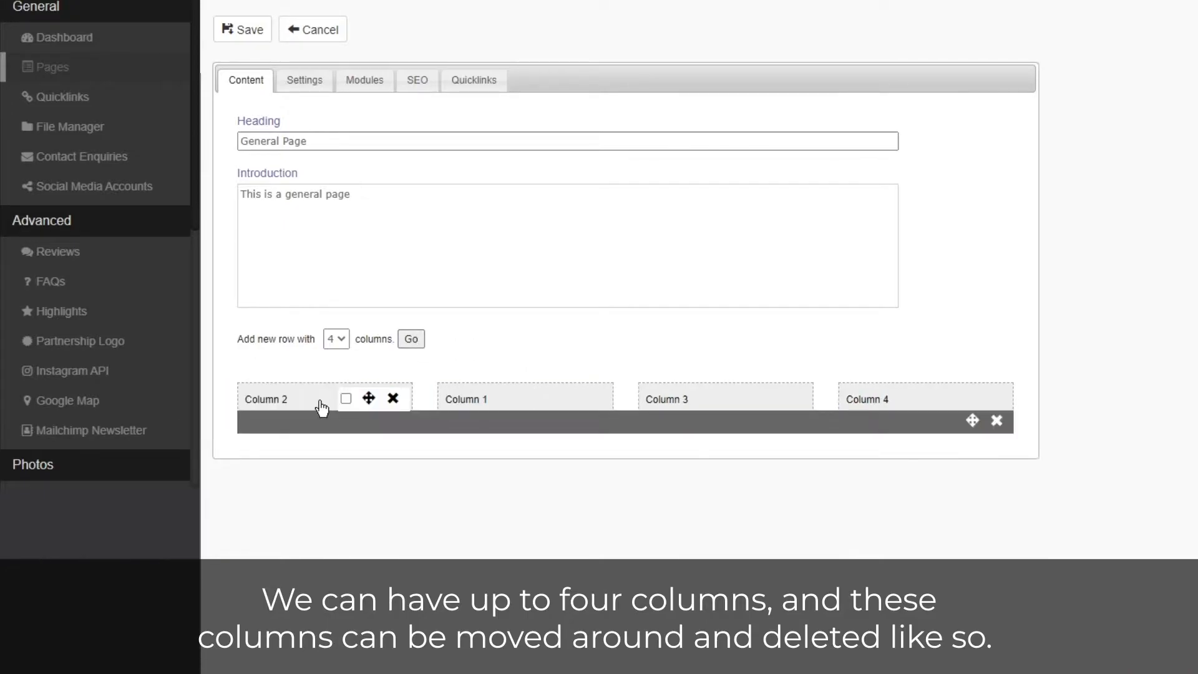
drag(768, 397, 994, 403)
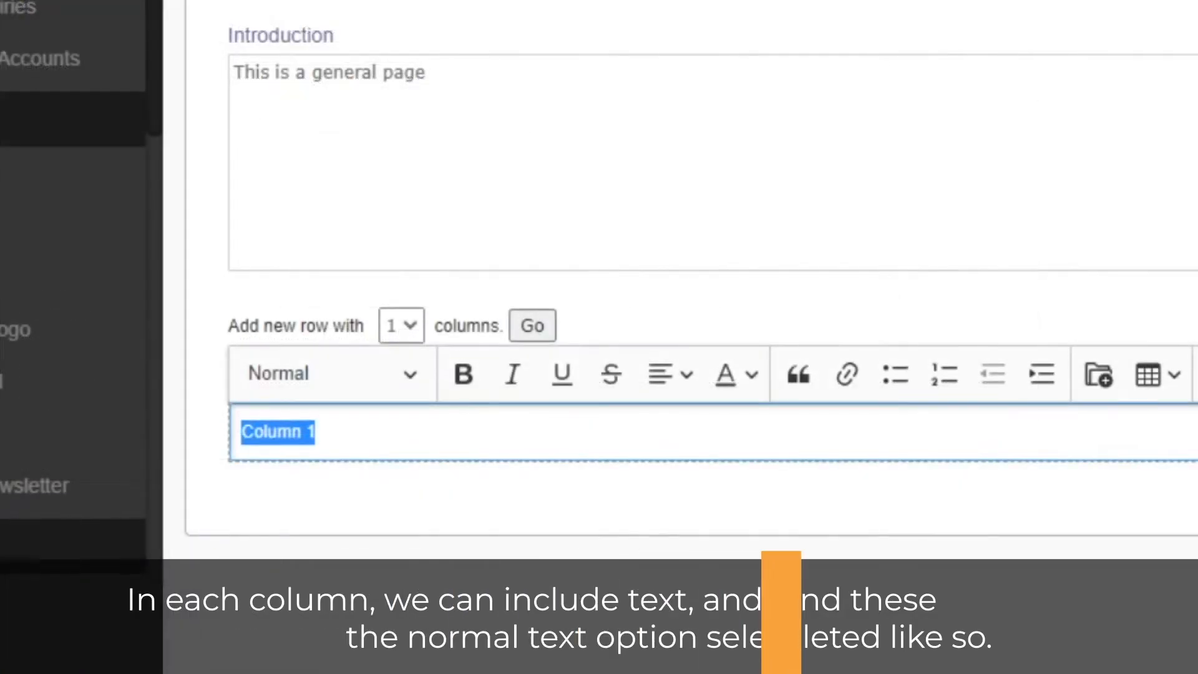
Replace the Column 1 placeholder with "This is some text" and try bold, italic, underline and strikethrough on it
text(This is some text)
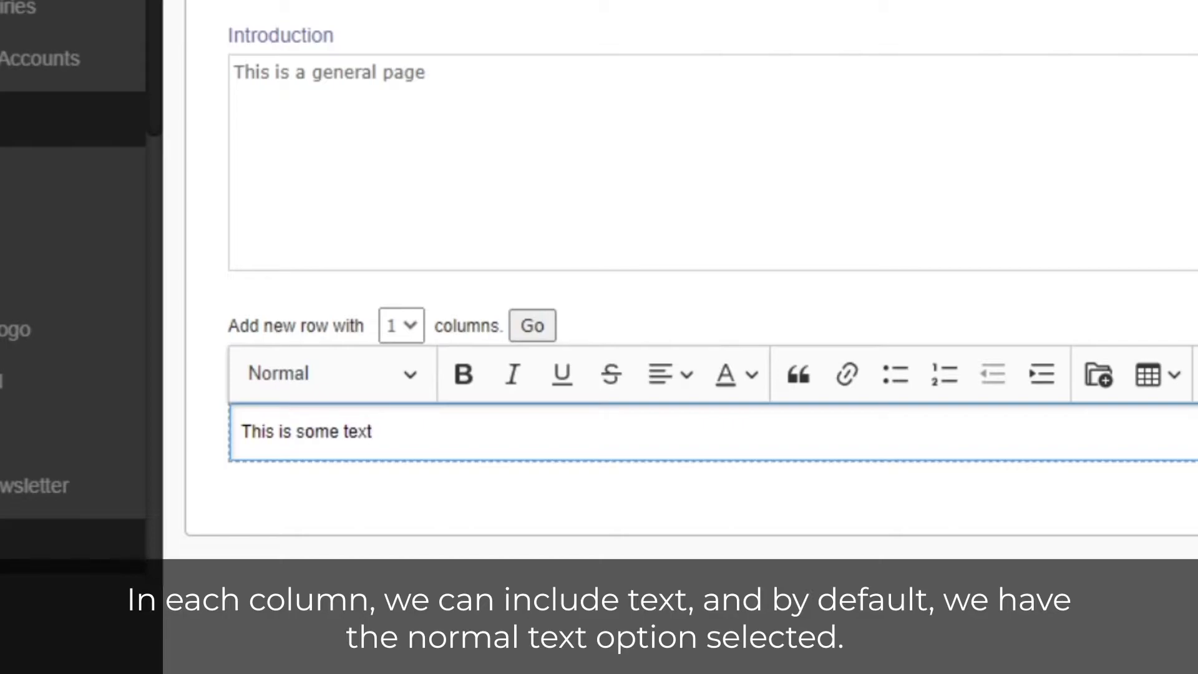
drag(375, 438, 212, 468)
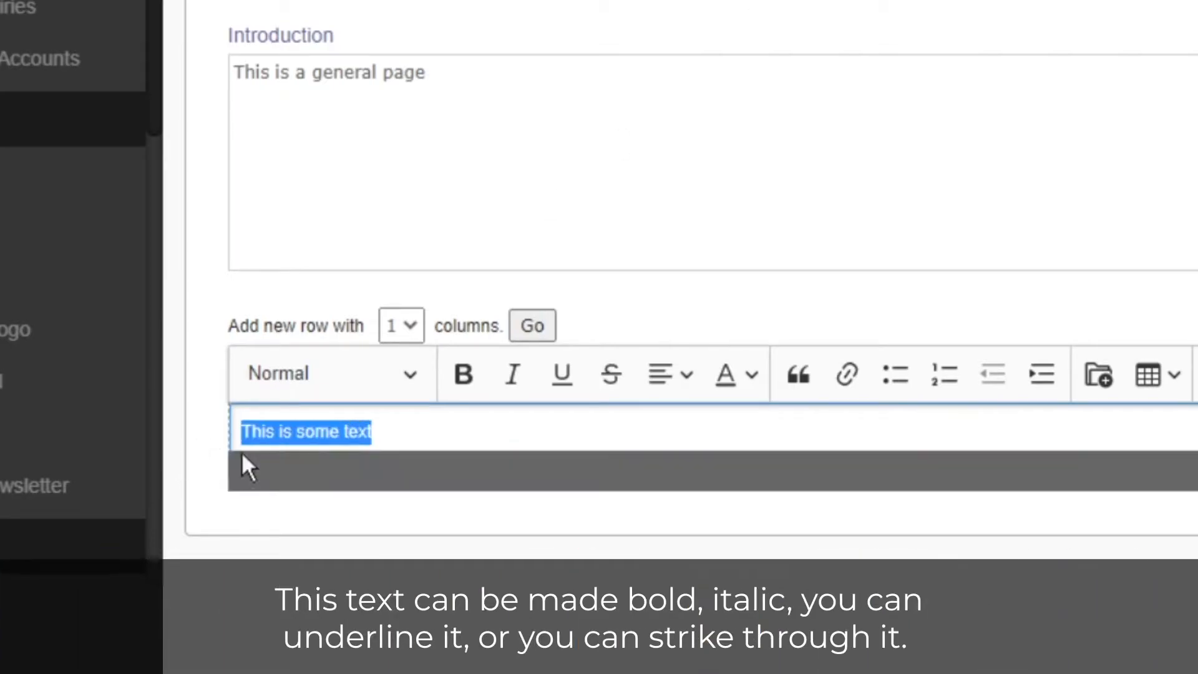
click(470, 377)
click(469, 377)
click(514, 370)
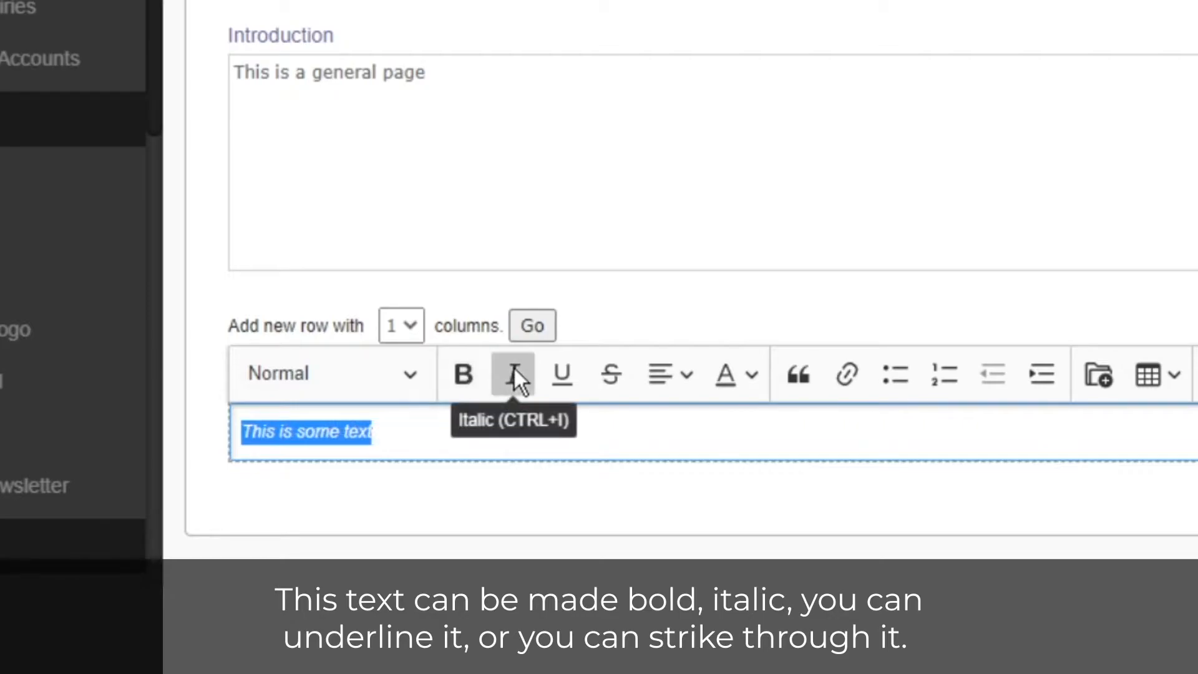
click(514, 368)
click(564, 376)
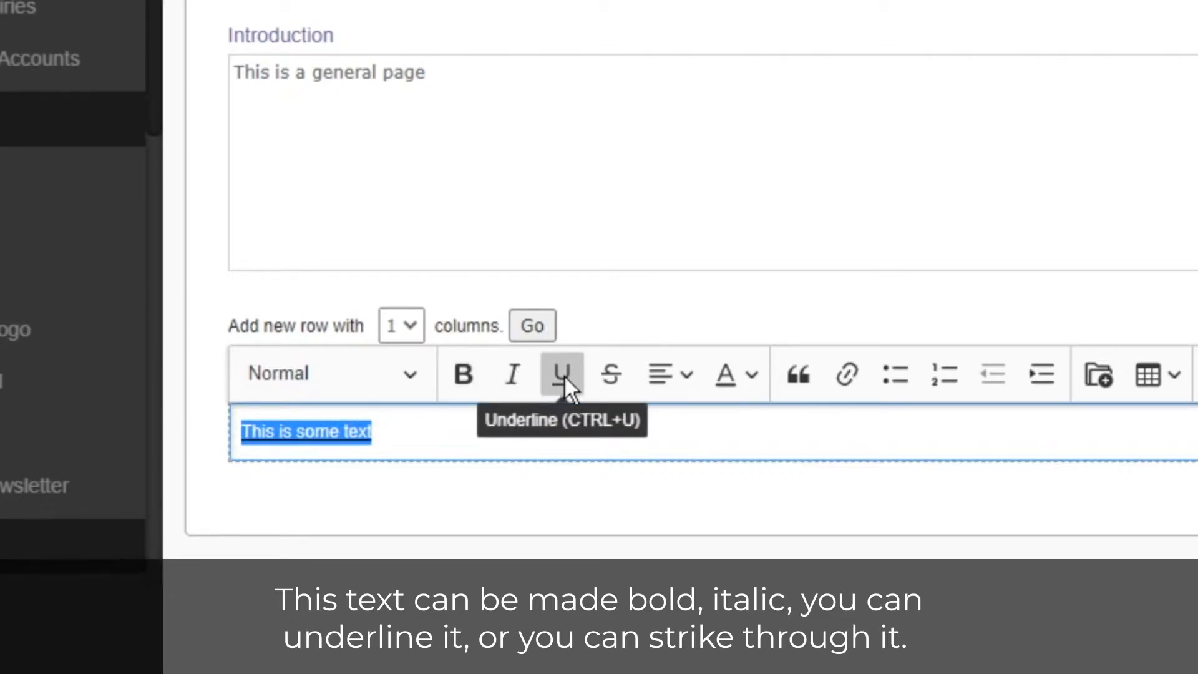
click(564, 376)
click(612, 373)
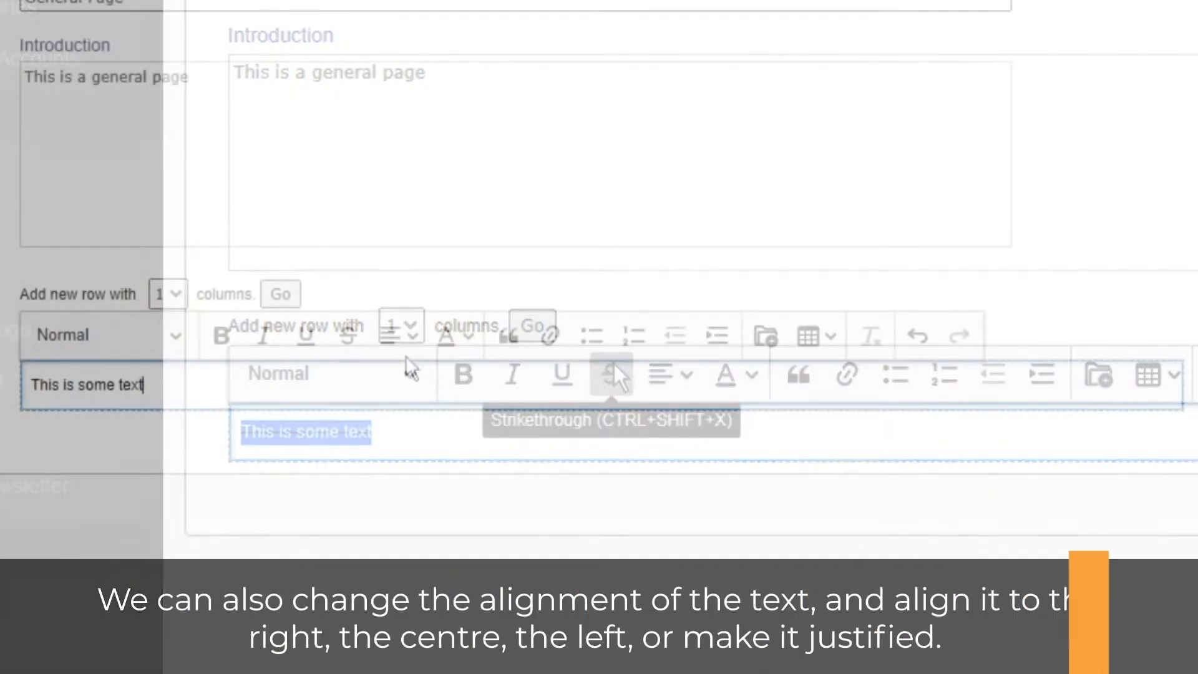
Try right and centre alignment on the column text, return it to left alignment, and open the font colour choices
click(399, 340)
click(410, 412)
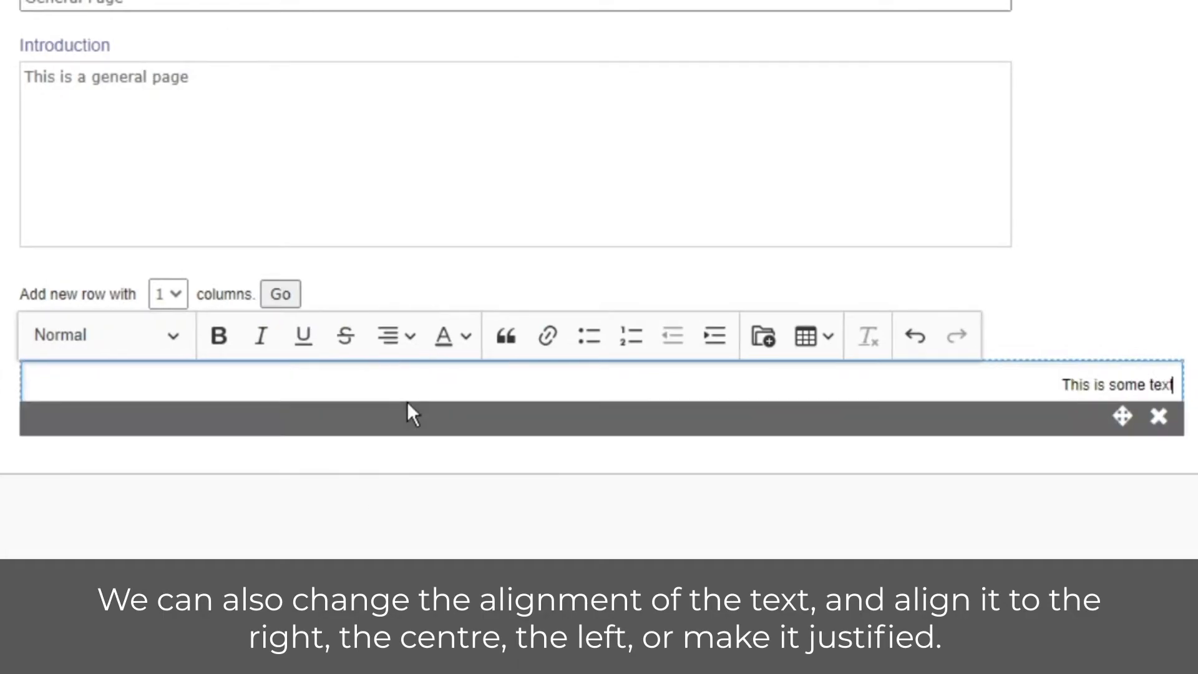
click(397, 337)
click(399, 446)
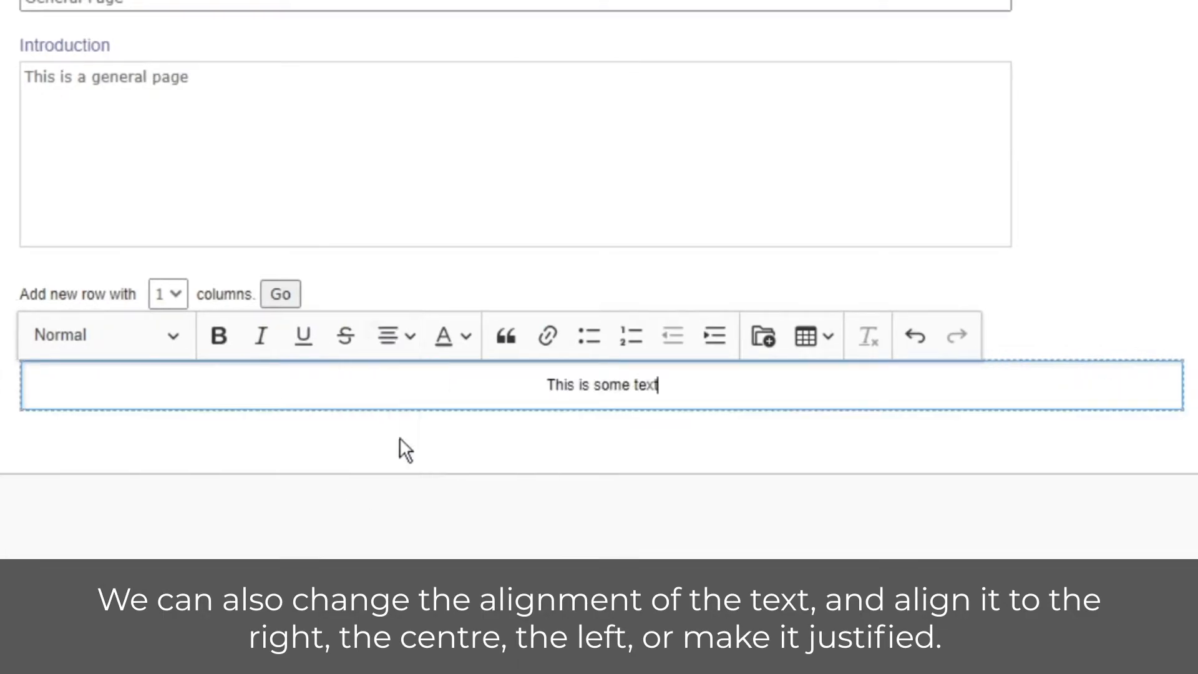
click(379, 347)
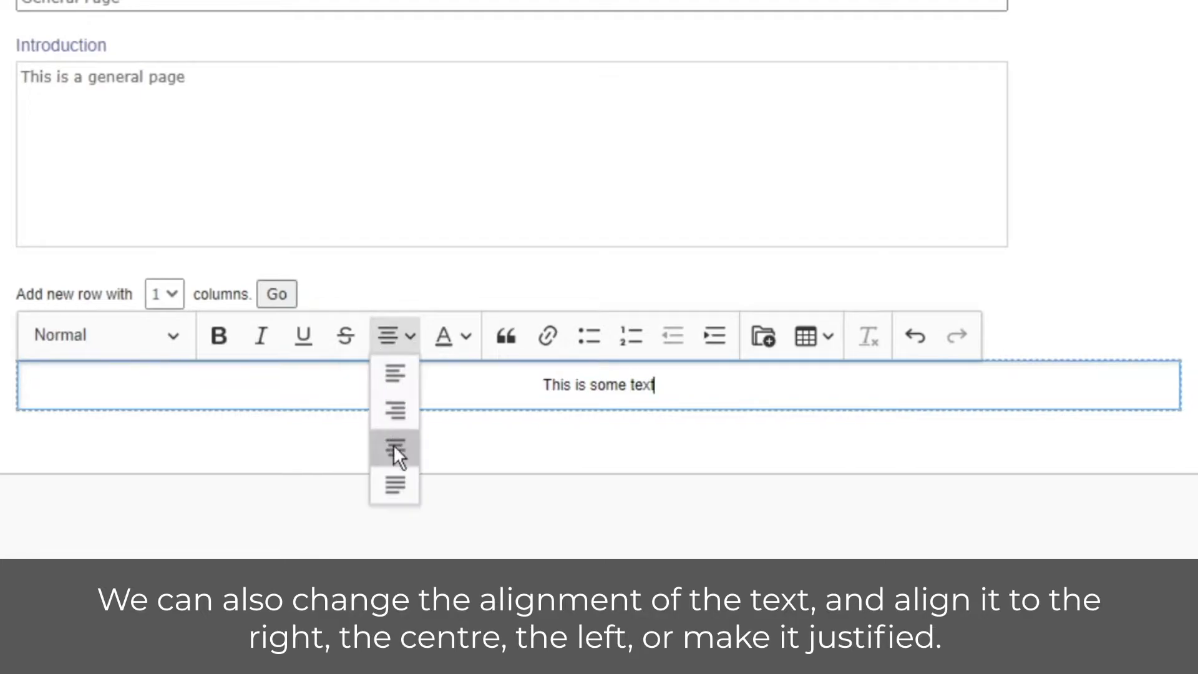
click(403, 408)
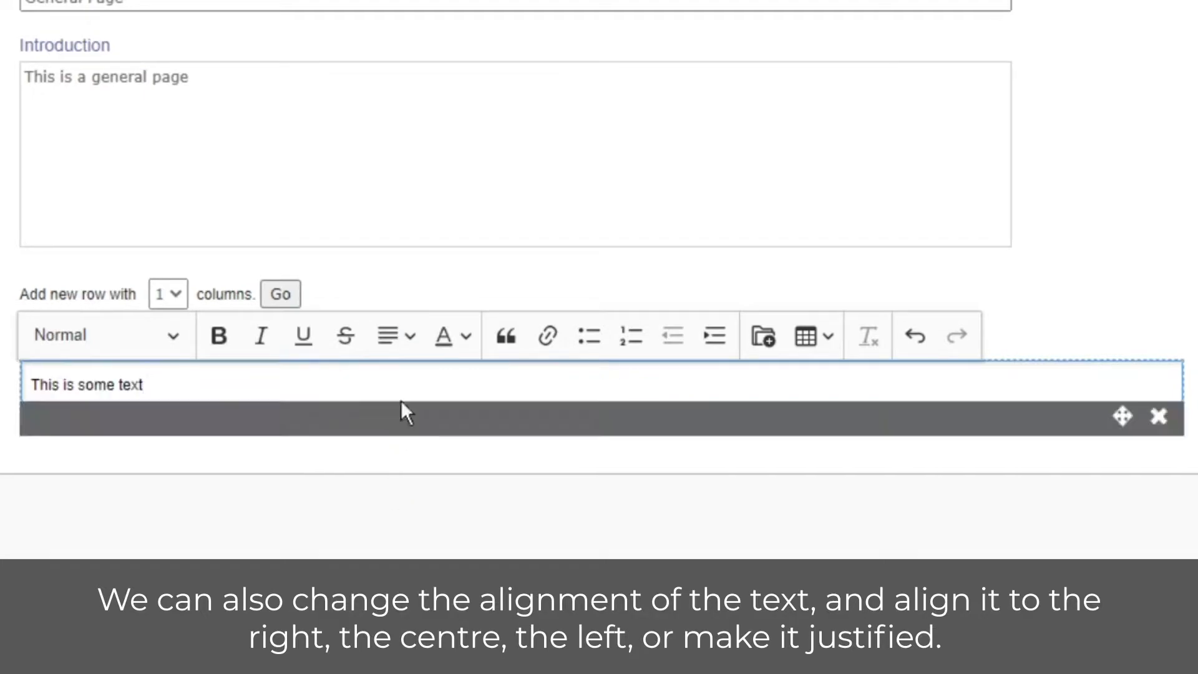
click(462, 334)
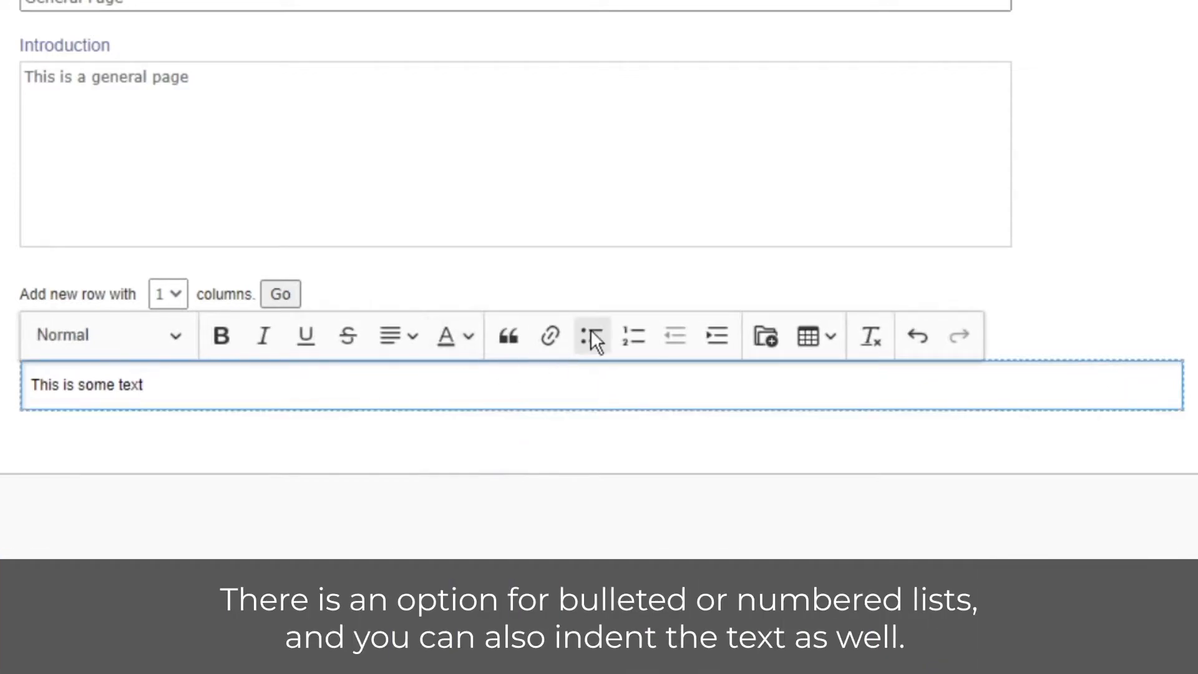
Try a bulleted list, a numbered list and an increased indent on the column text, restoring the plain paragraph
click(590, 333)
click(632, 340)
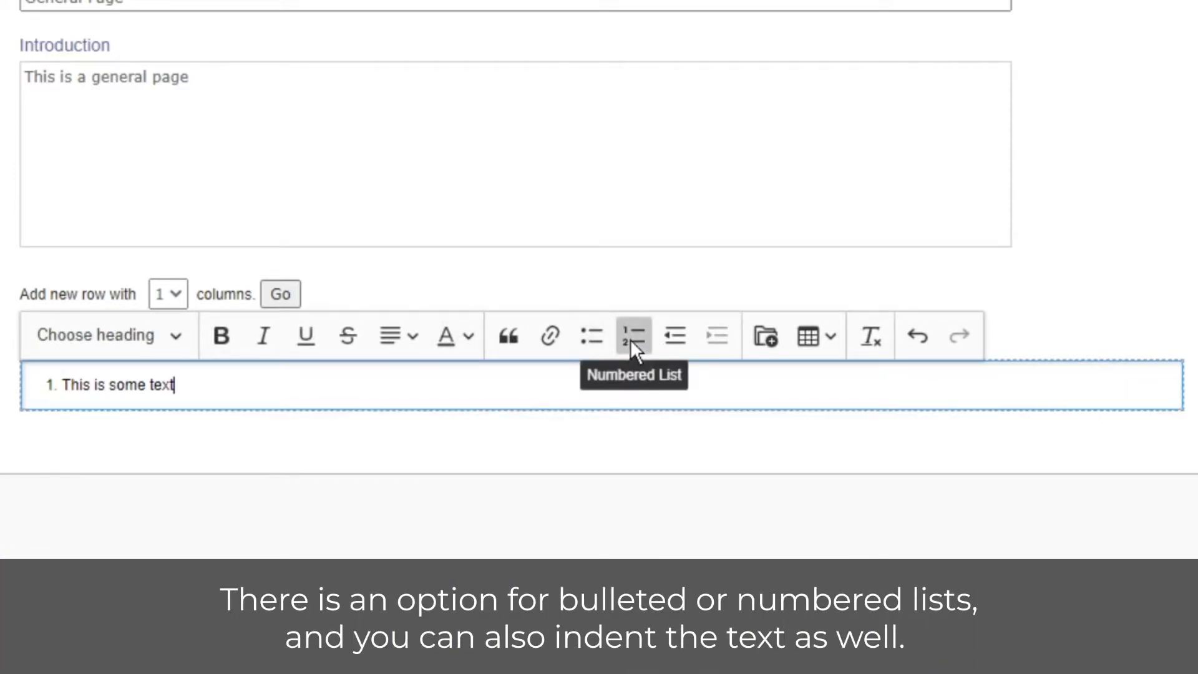
click(630, 338)
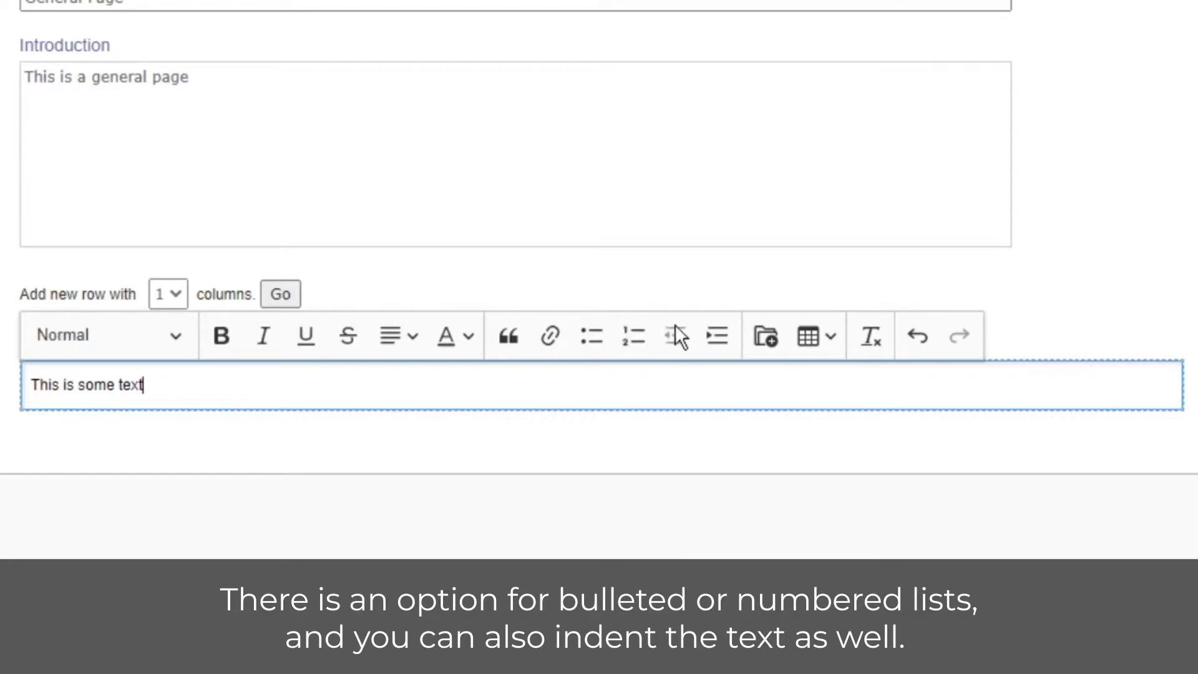
click(715, 330)
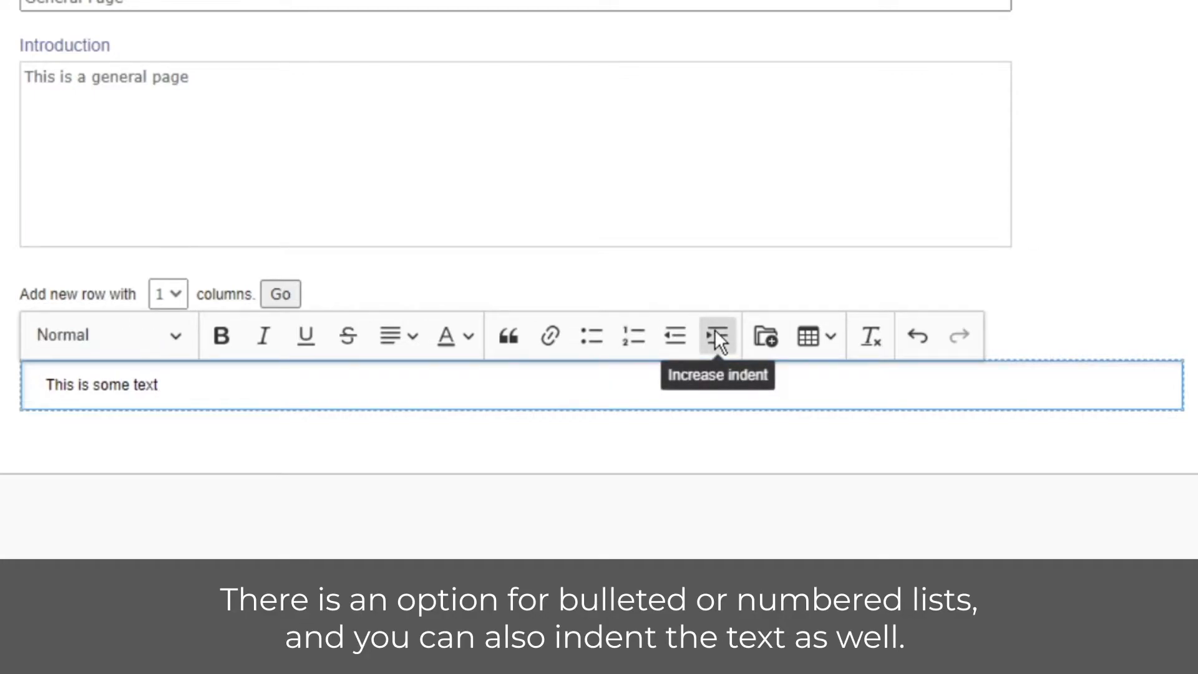
click(681, 333)
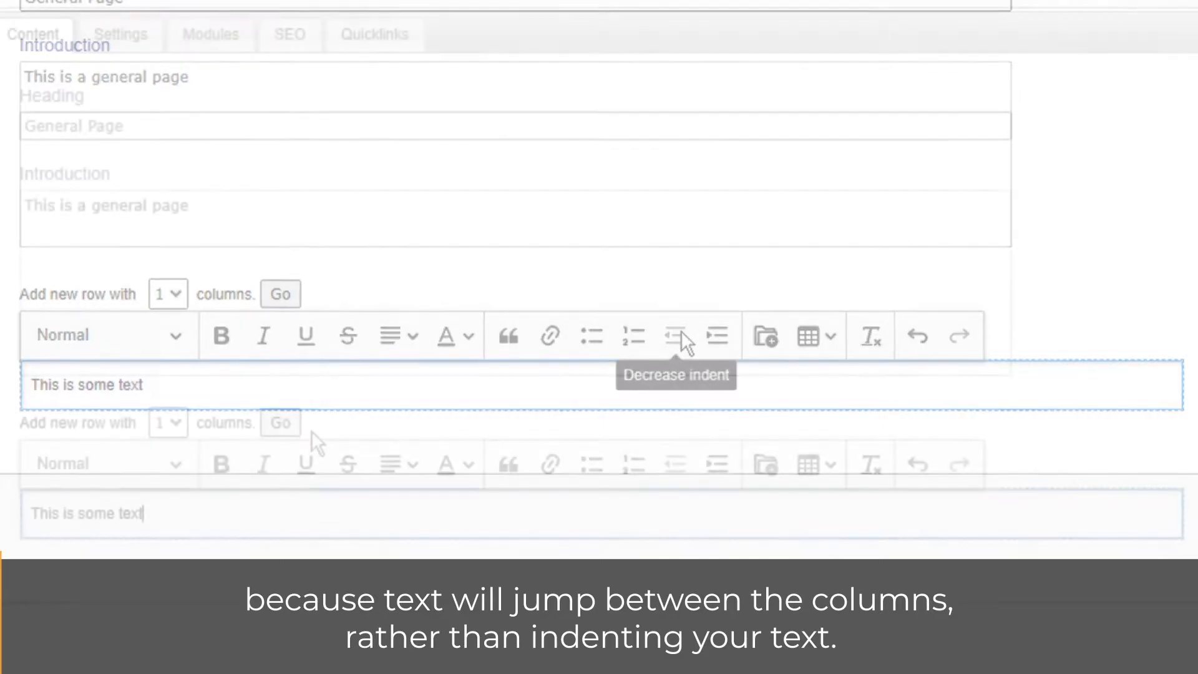
Open the paragraph style choices for the column text and try the block quote format
click(176, 343)
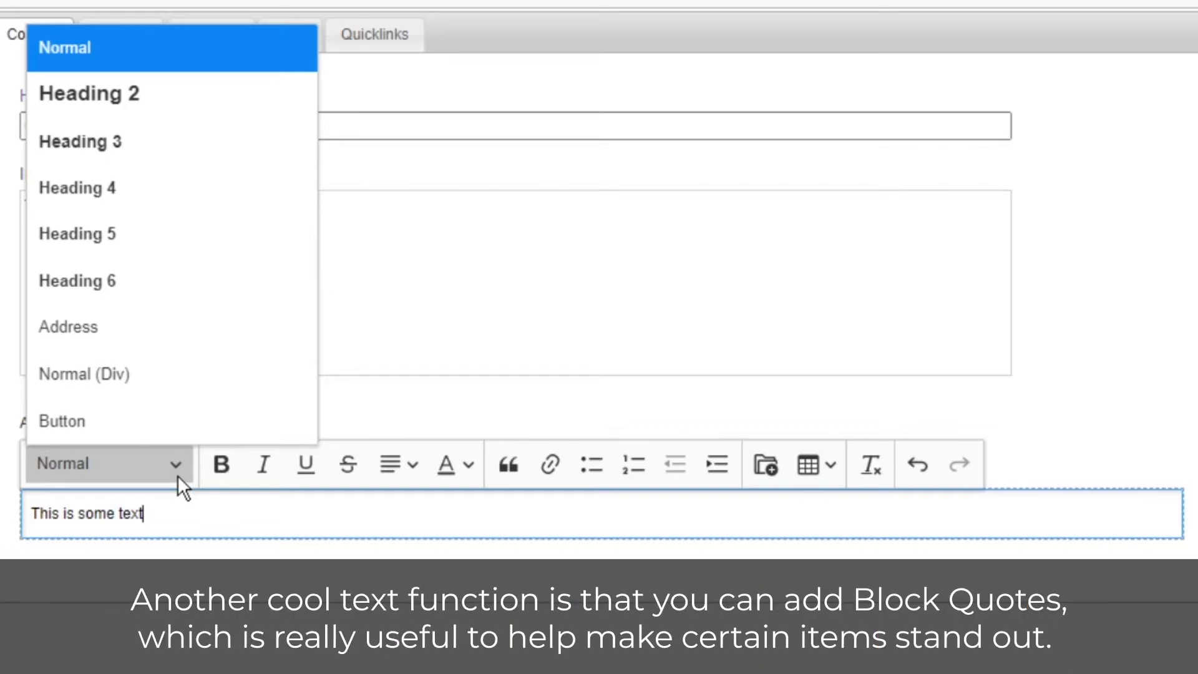
click(515, 334)
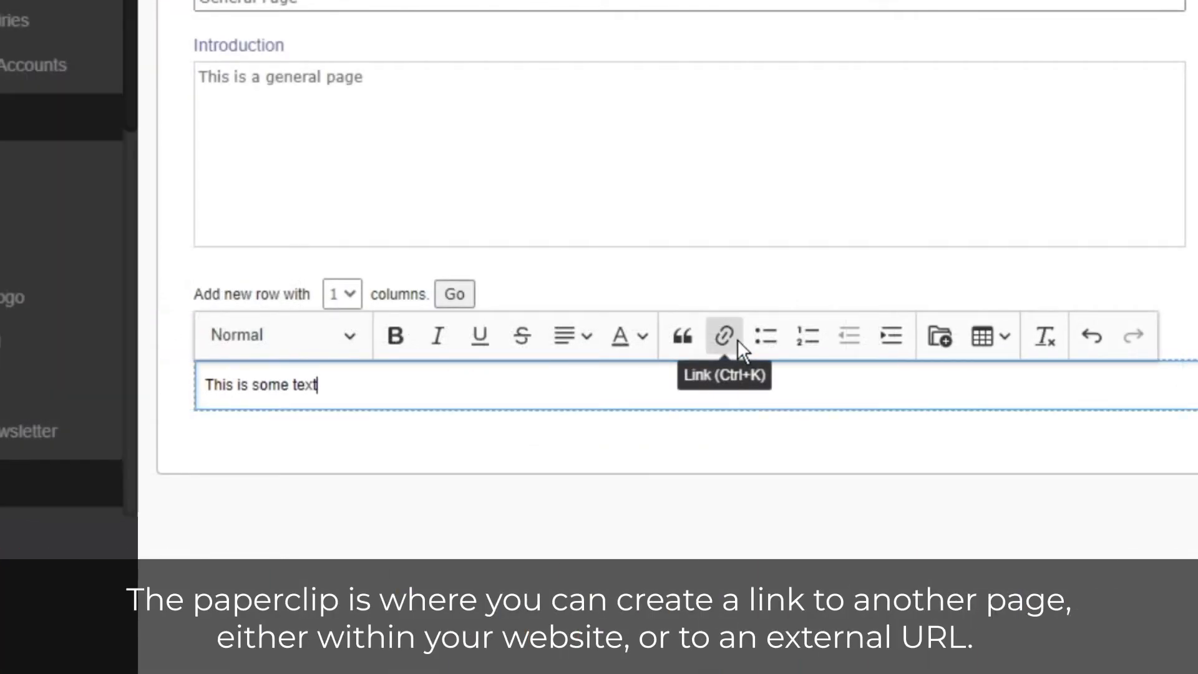
click(561, 339)
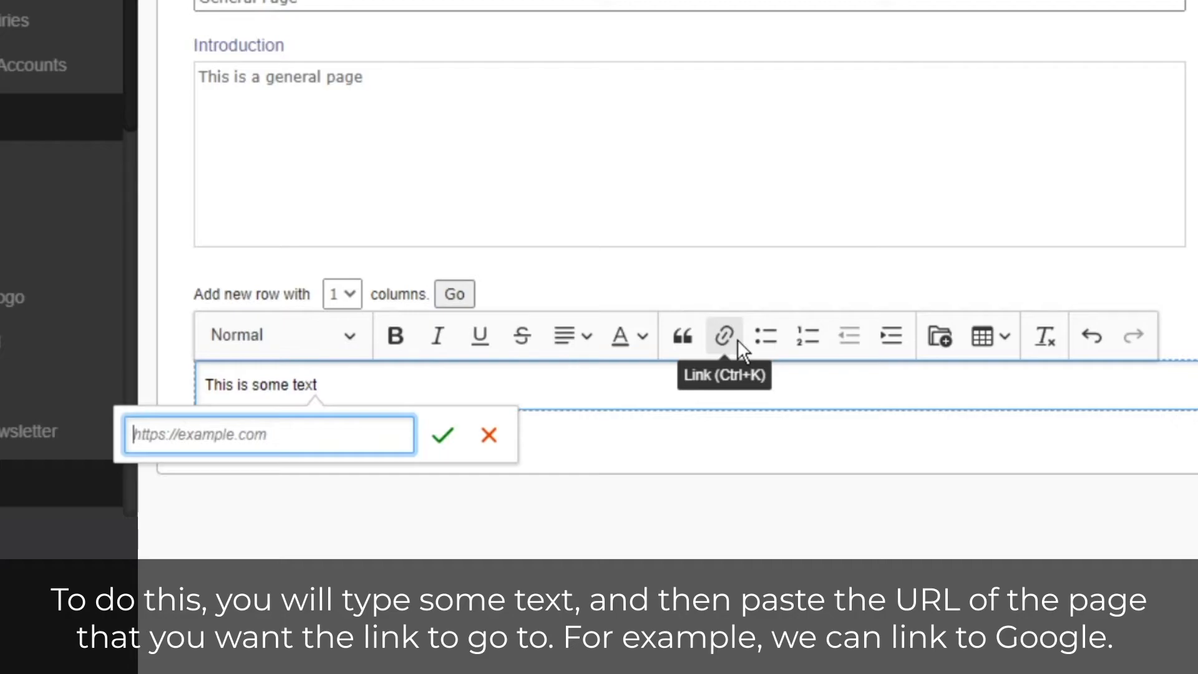
text(www.google.com)
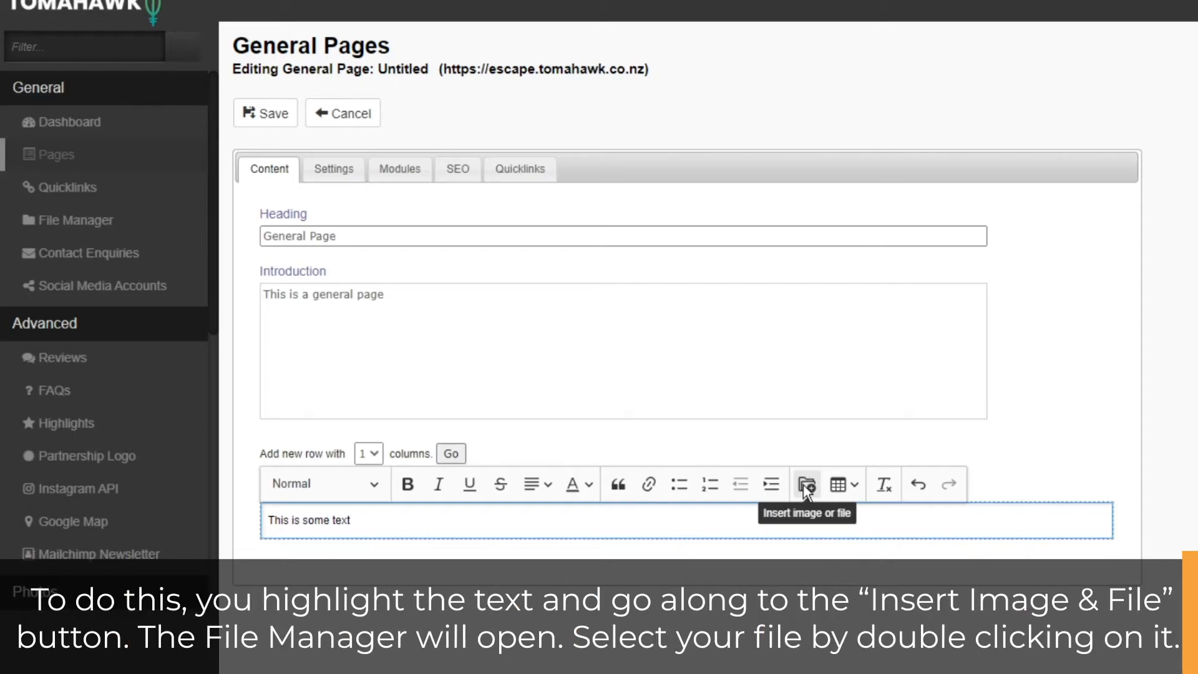
Link the whole line "This is some text" to a file from the Files folder of the file manager
drag(352, 522, 254, 526)
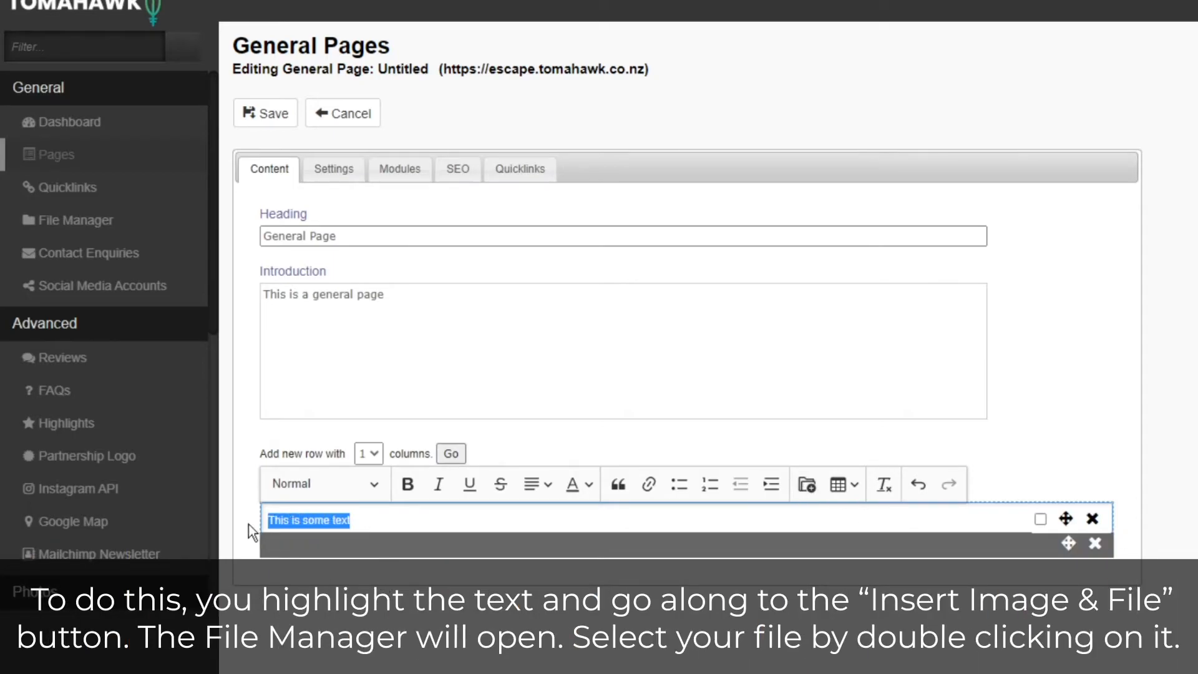
click(812, 487)
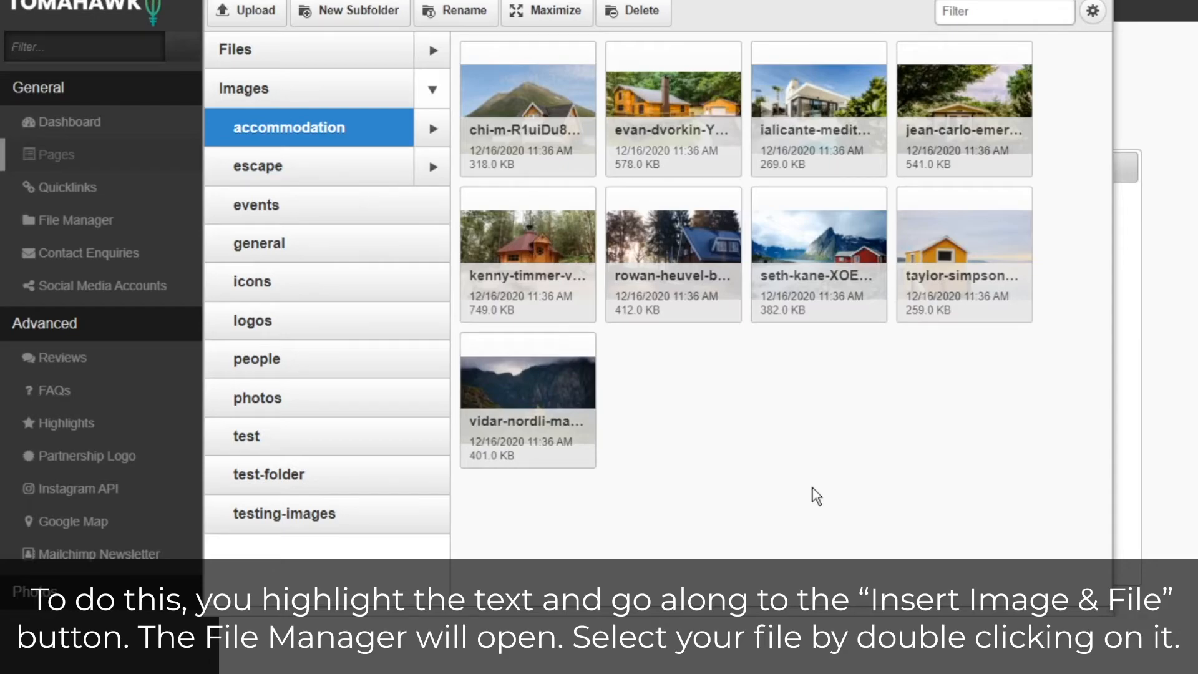
click(321, 59)
double_click(687, 123)
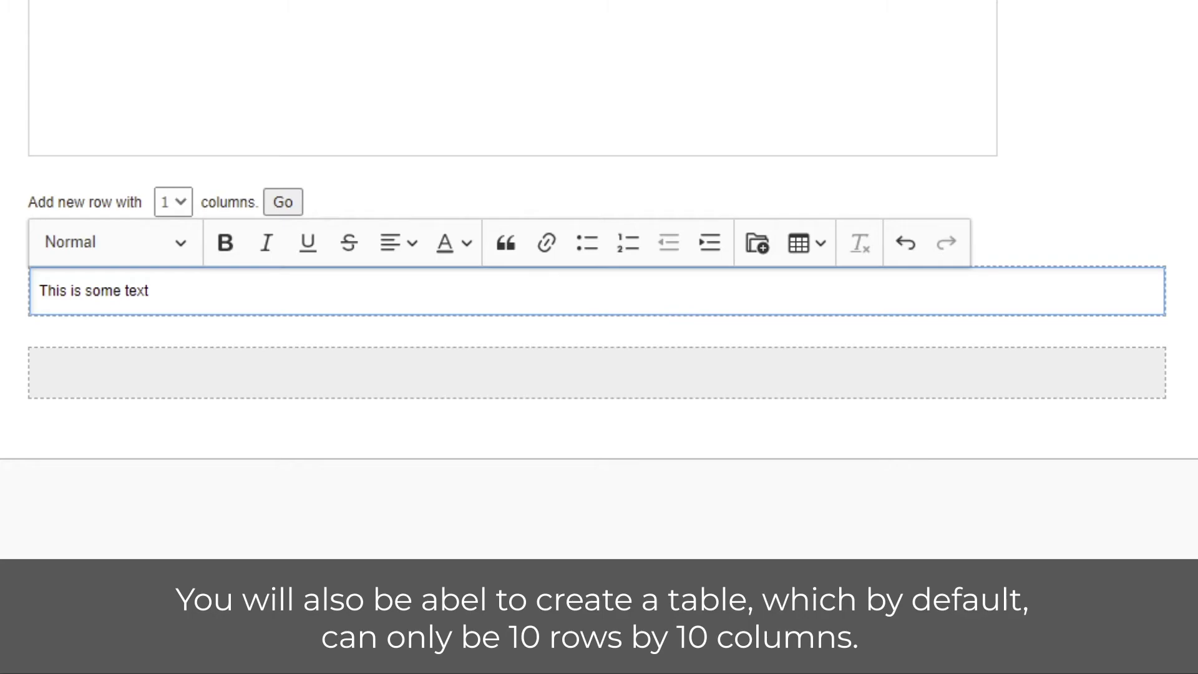
Insert a table of 5 rows by 10 columns below the text and add a row below its first row
click(806, 242)
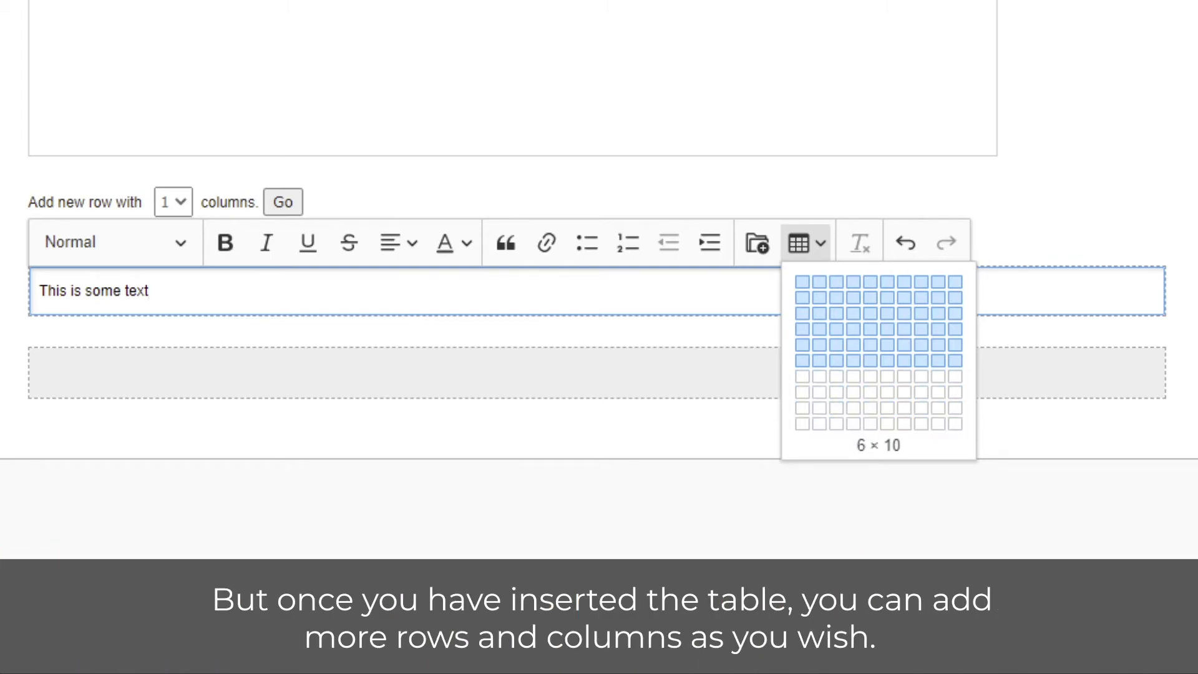
click(955, 344)
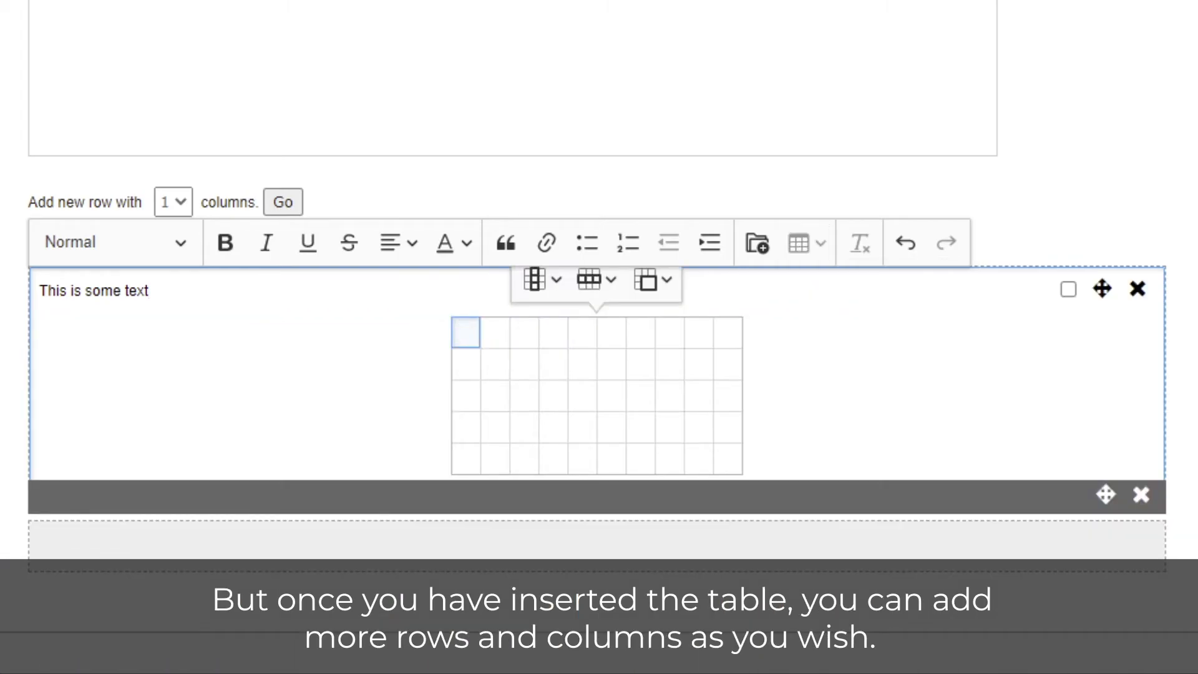
click(596, 280)
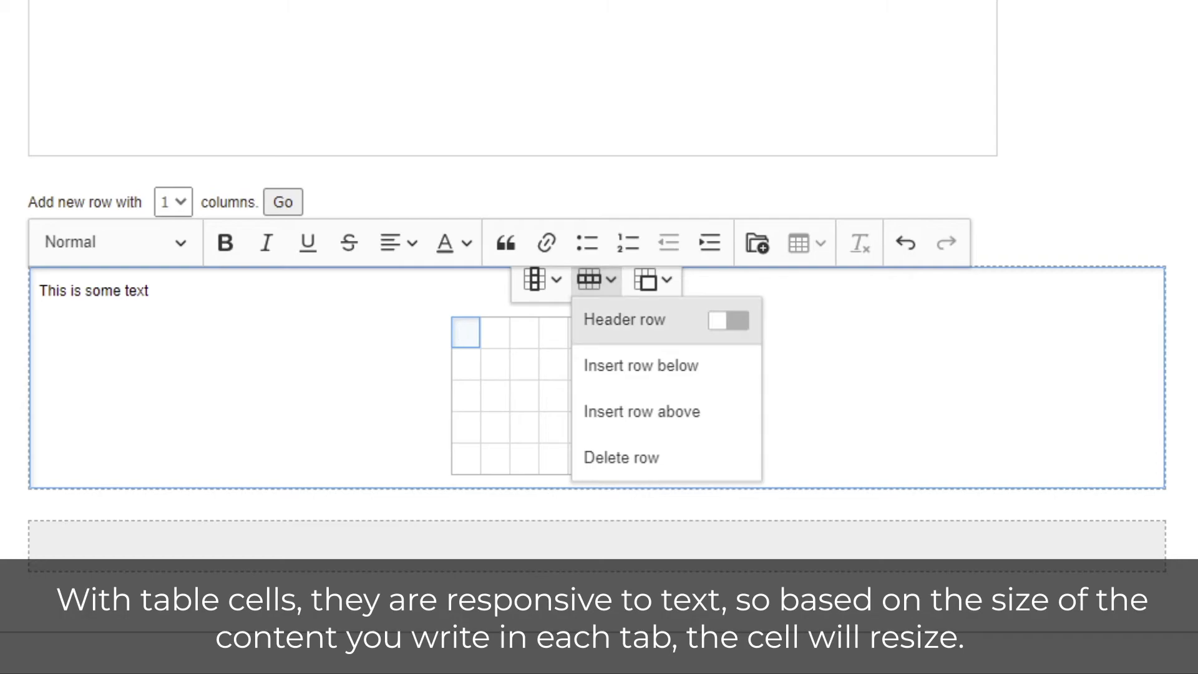
click(641, 366)
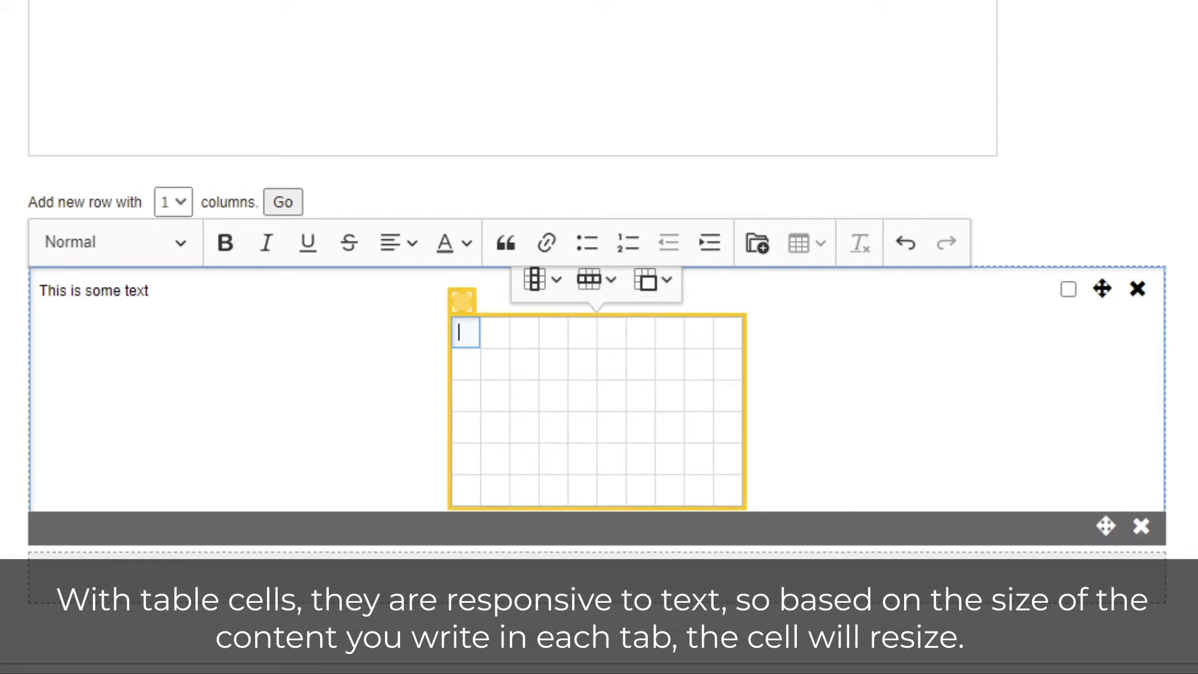
Fill the first three cells of the table's first row with "Test", "Test is test" and "Test"
text(Test)
key(Tab)
text(Test )
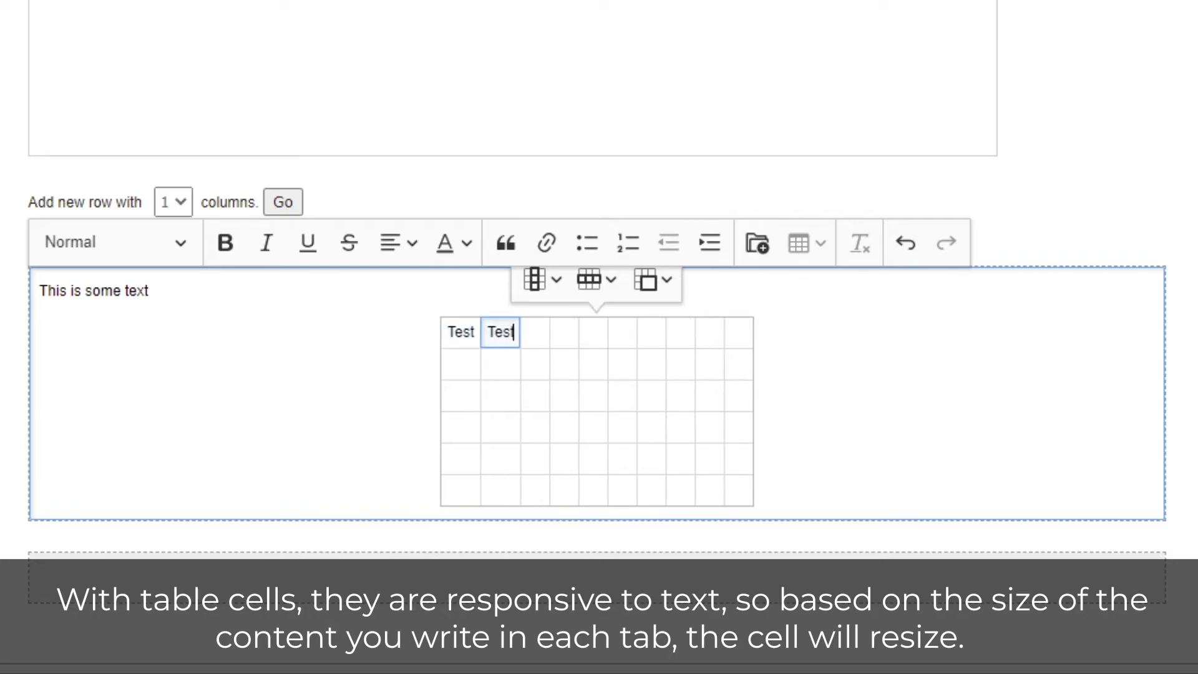
text(is test)
key(Tab)
text(Test)
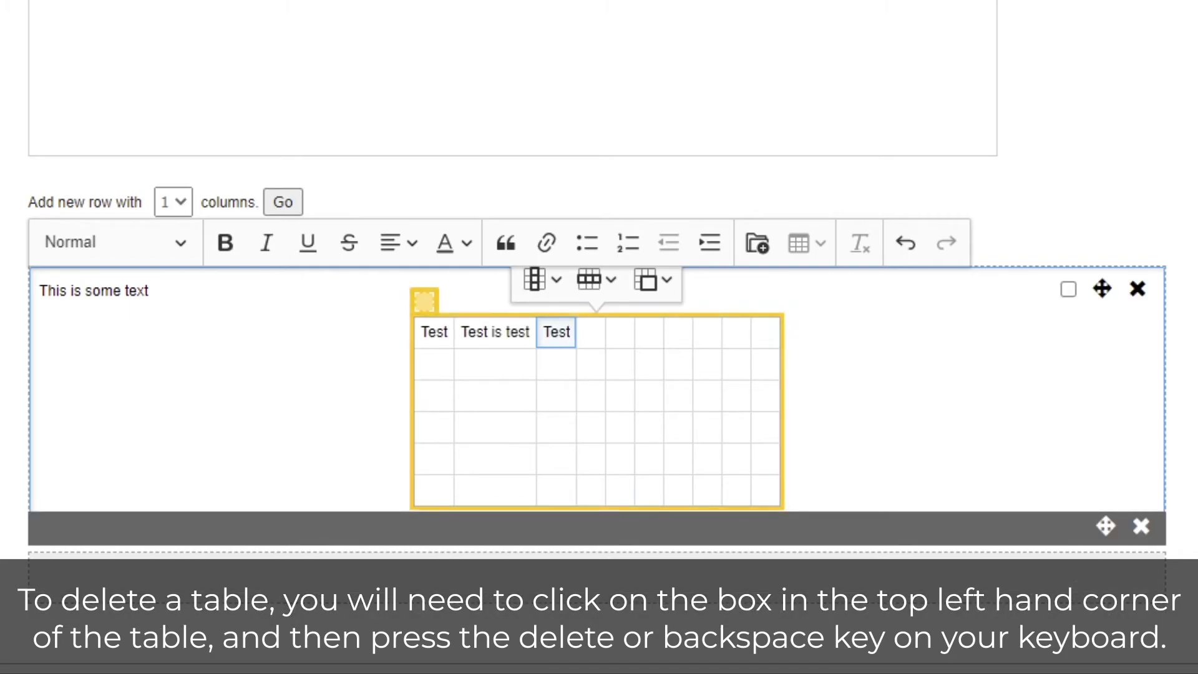
Select the whole table in the content column and delete it
click(424, 302)
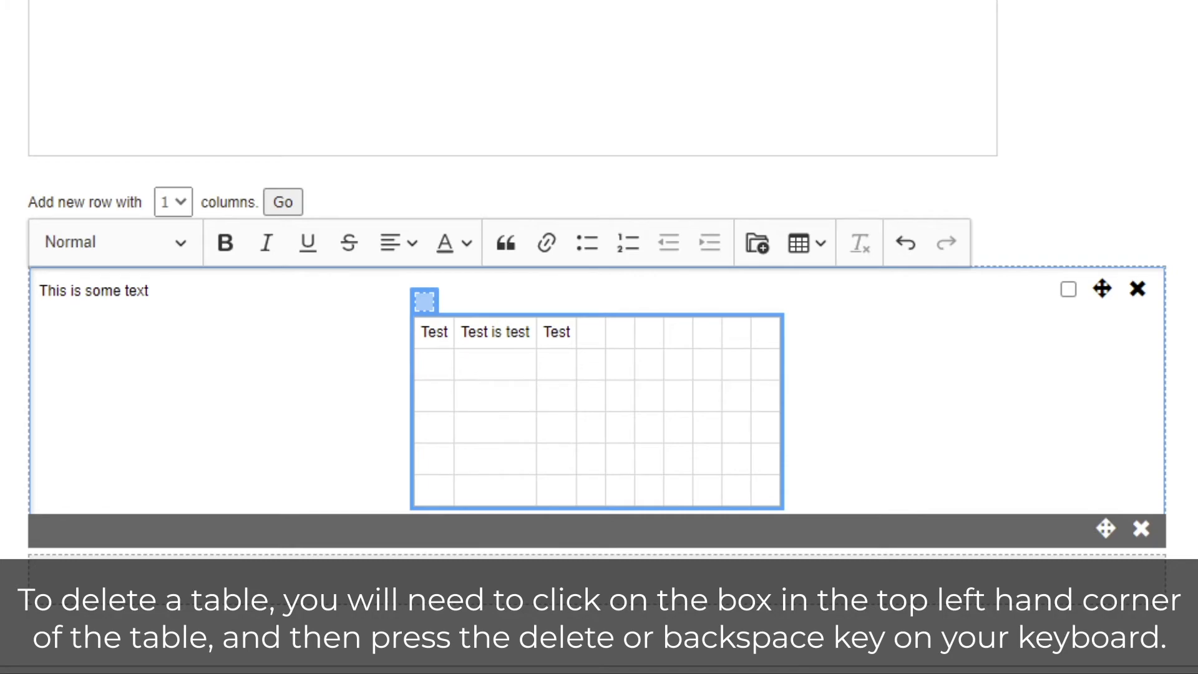
key(Delete)
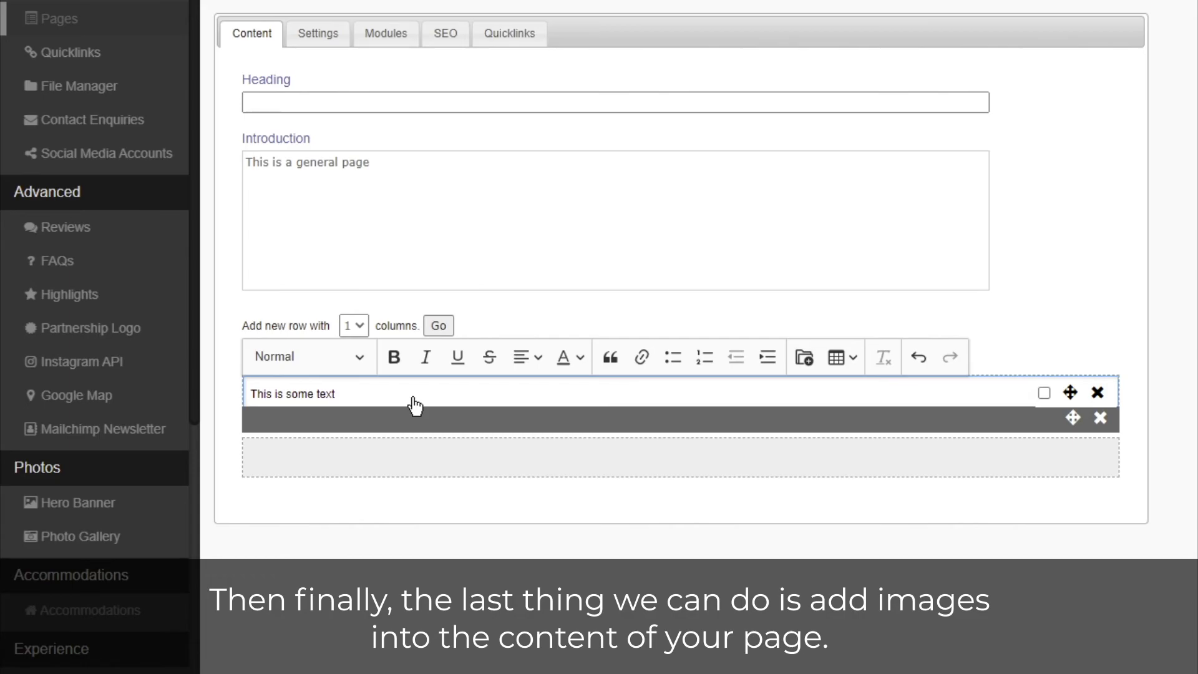
Insert the "apartment-arch…" image from the Files folder into the content column below the text and review it
click(809, 358)
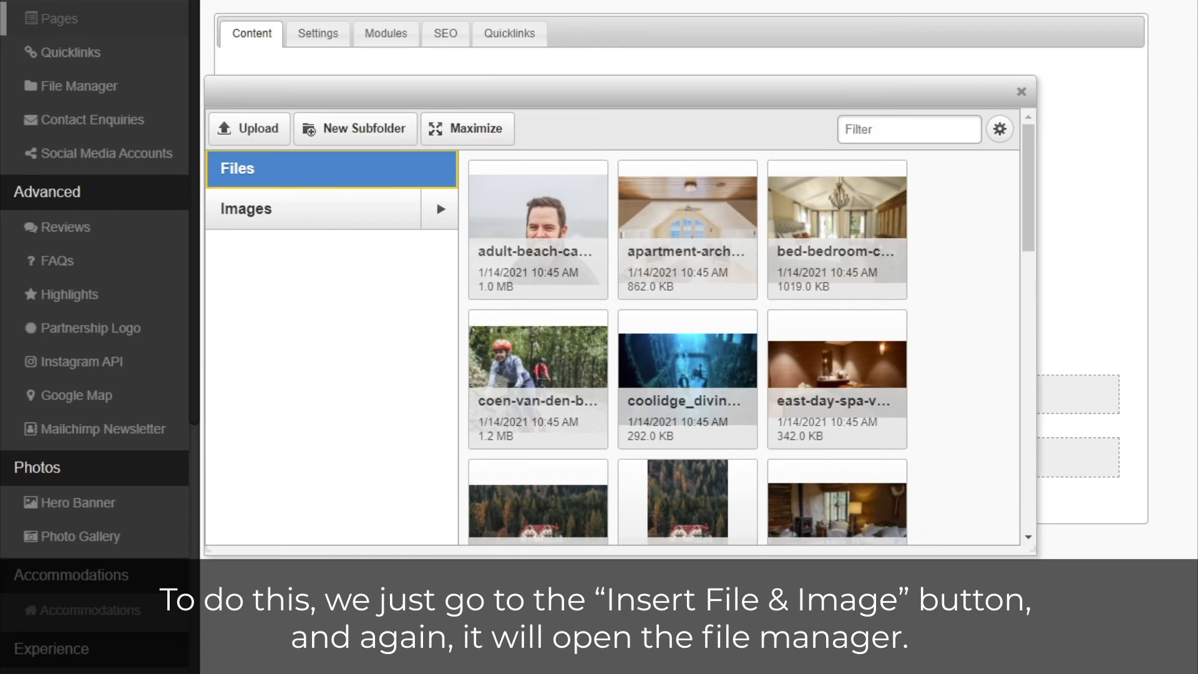
double_click(735, 226)
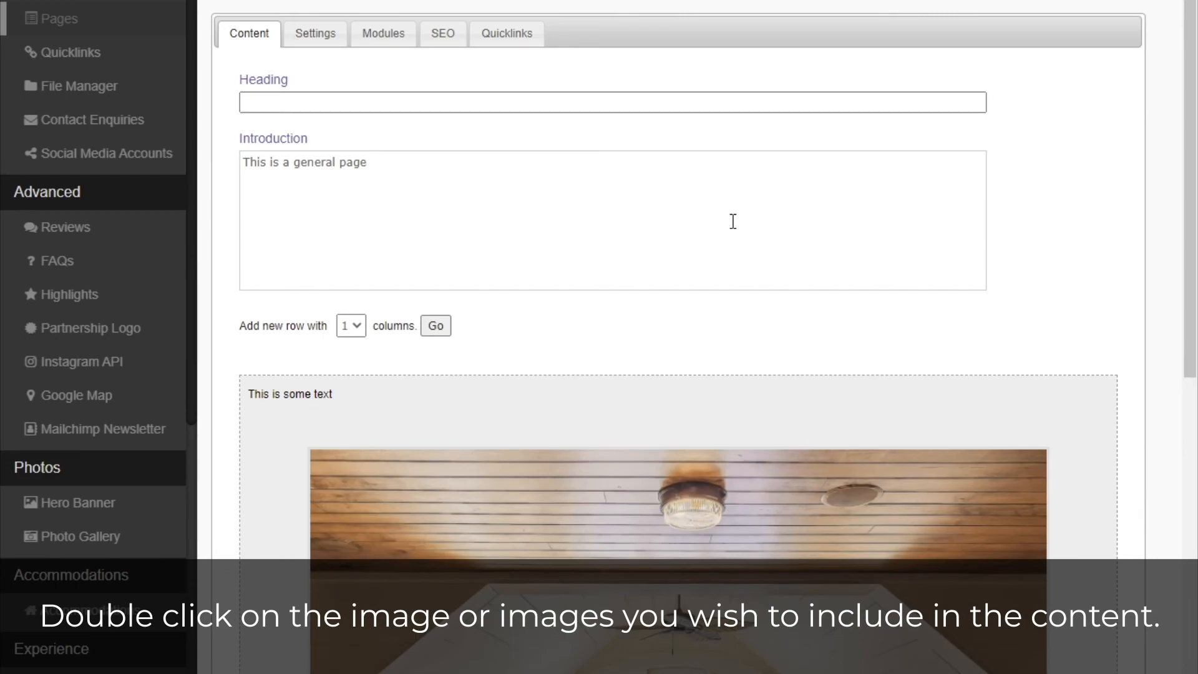
scroll(733, 221, down, 6)
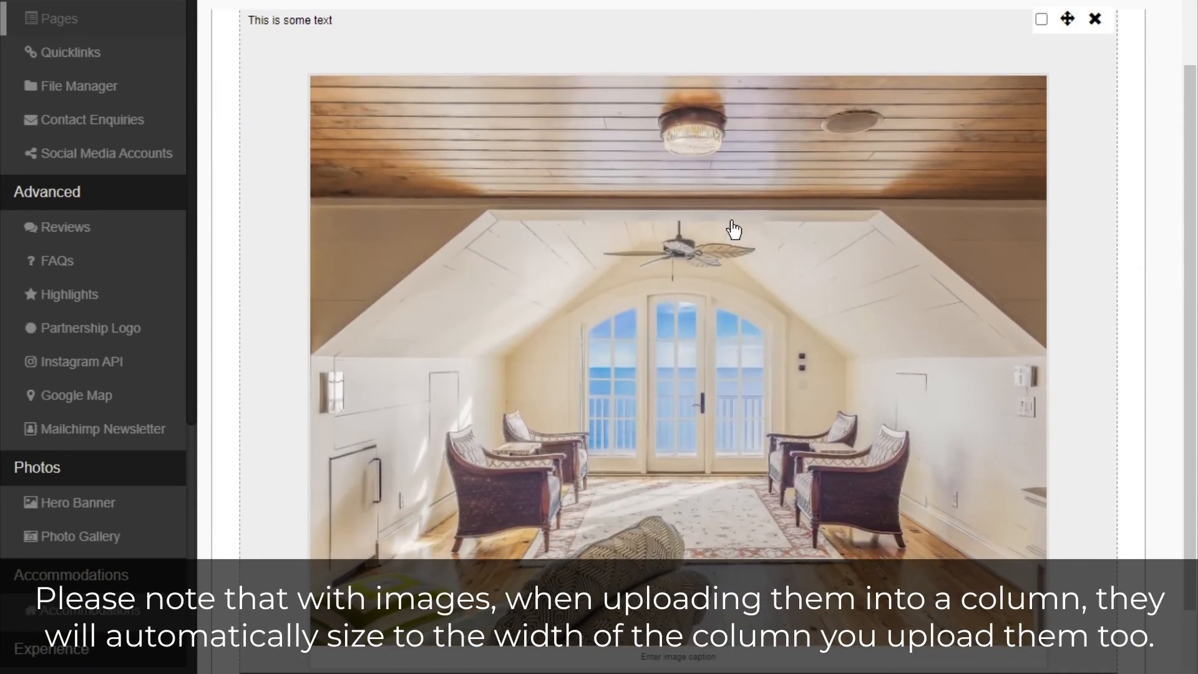